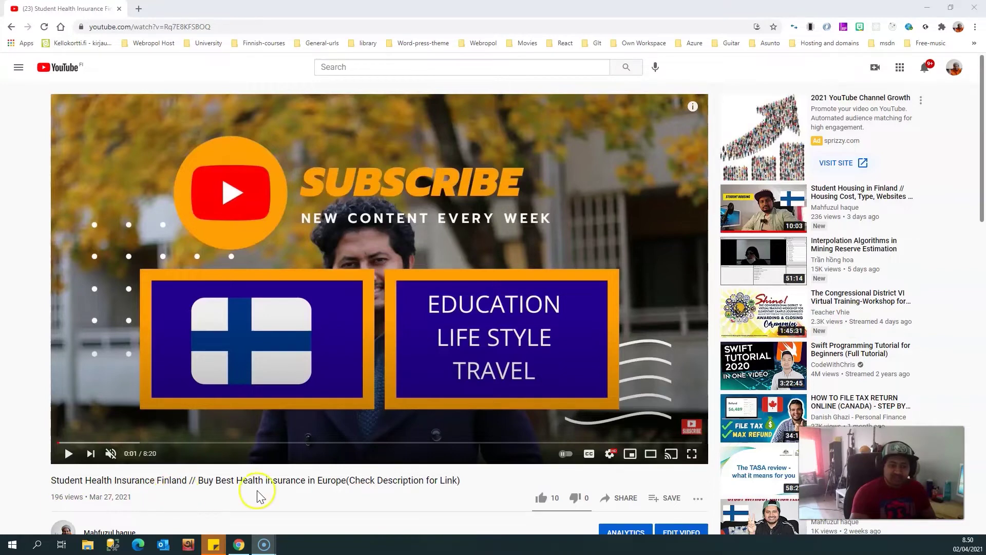
{"action": "scroll", "coordinate": [300, 486], "scroll_direction": "down", "scroll_amount": 2}
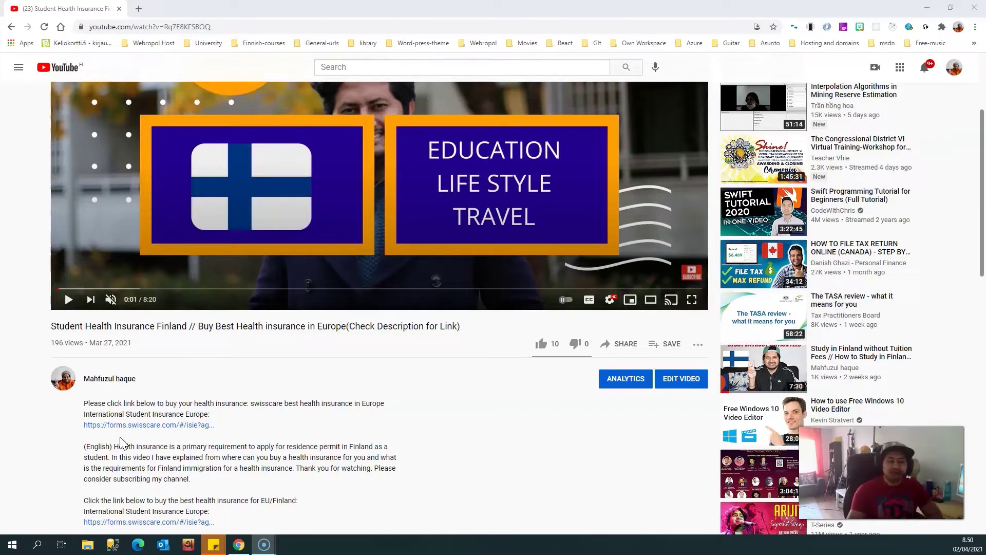
Open the forms.swisscare.com link from the video description in a new tab
{"action": "left_click", "coordinate": [126, 429]}
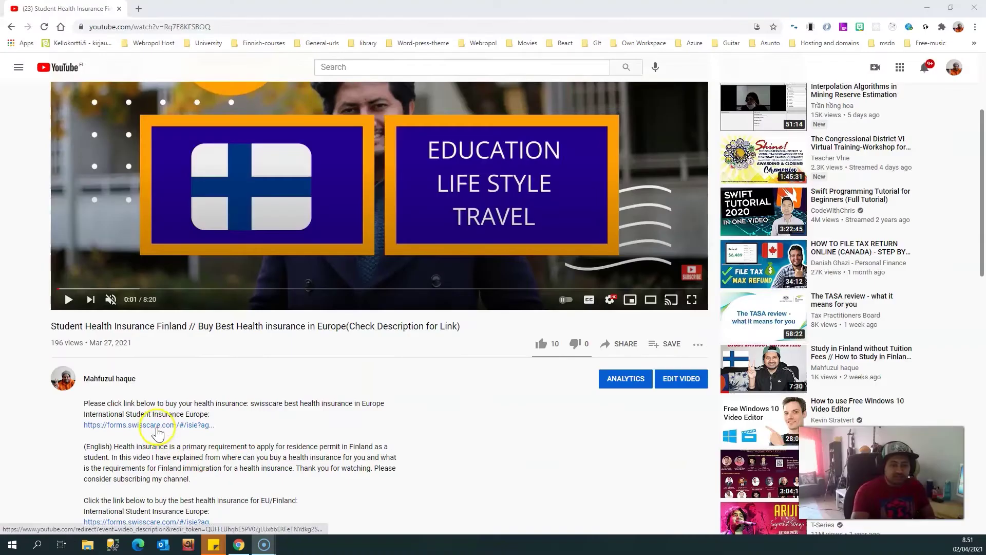
Load the Swisscare student insurance quotation page and reach the start-date calendar
{"action": "left_click", "coordinate": [160, 427]}
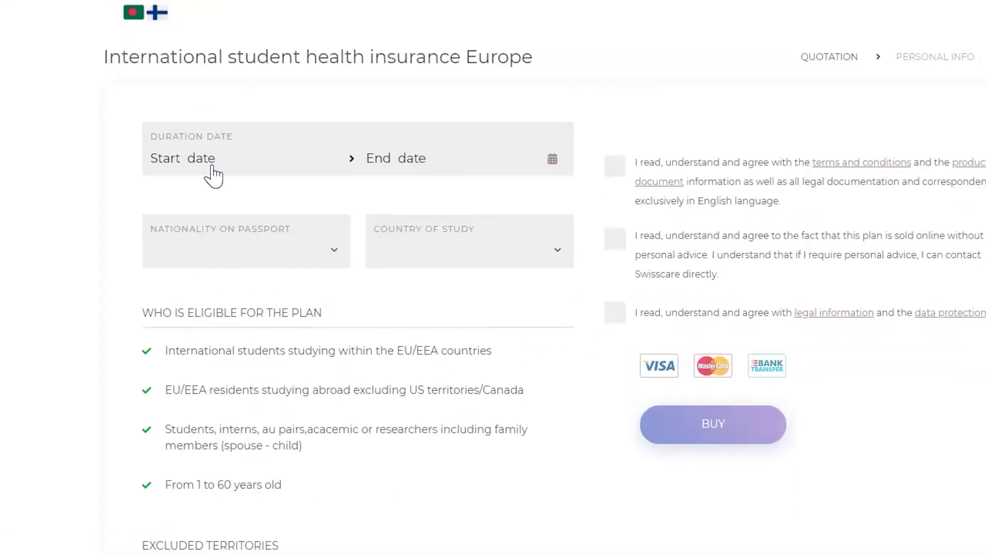
Set the coverage start date to 10 August 2021 in the calendar
{"action": "left_click", "coordinate": [213, 162]}
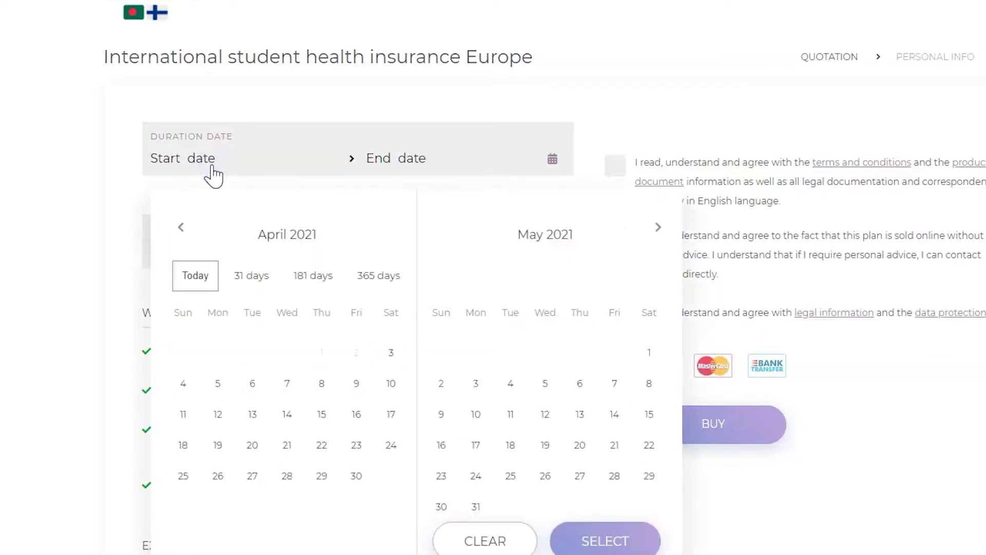
{"action": "left_click", "coordinate": [658, 228]}
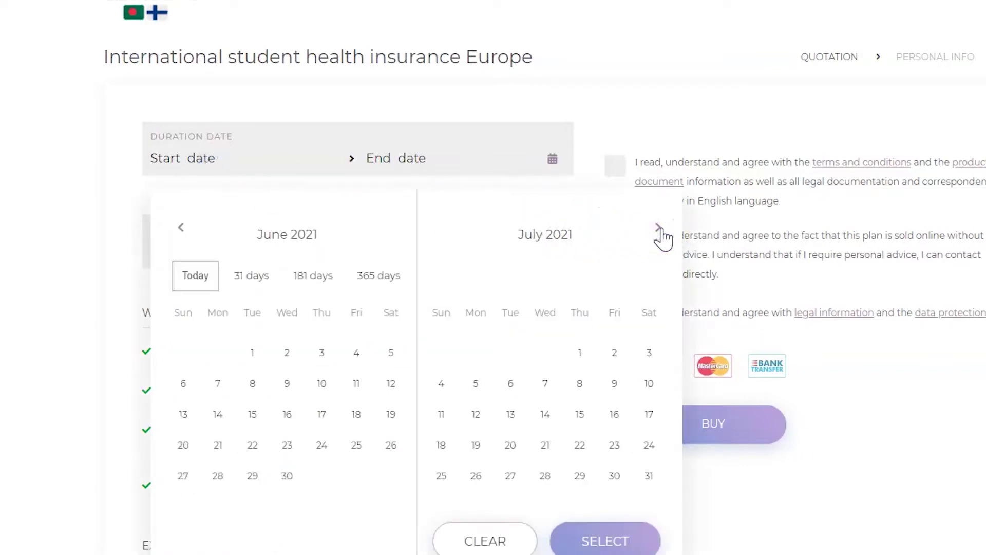
{"action": "left_click", "coordinate": [659, 228]}
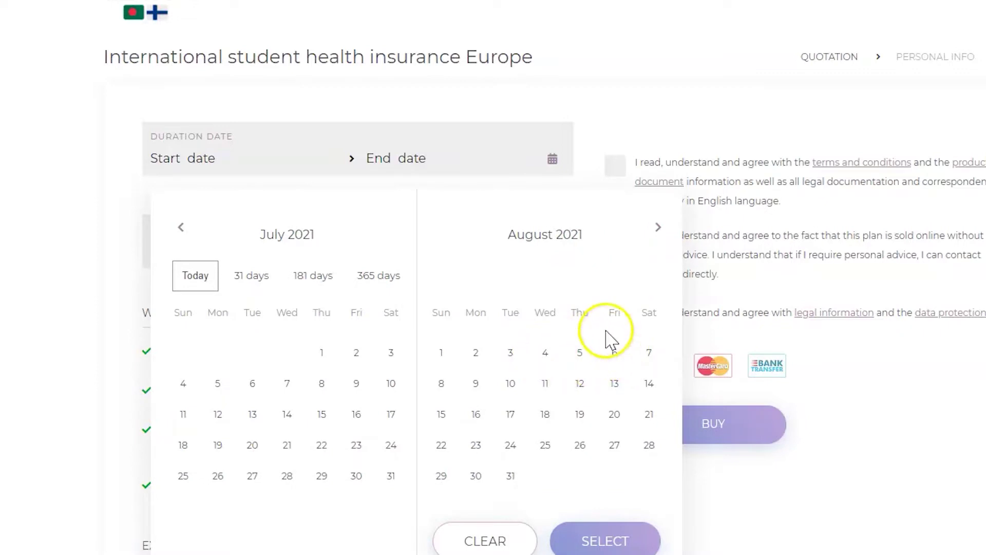
{"action": "left_click", "coordinate": [510, 383]}
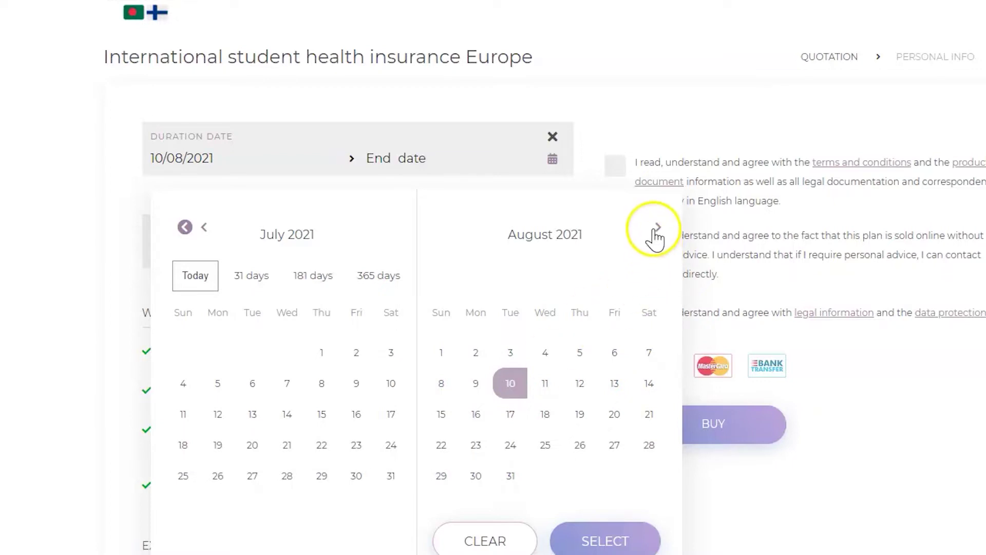
Set the end date to 10 August 2022 and confirm the 366-day period
{"action": "left_click", "coordinate": [656, 228]}
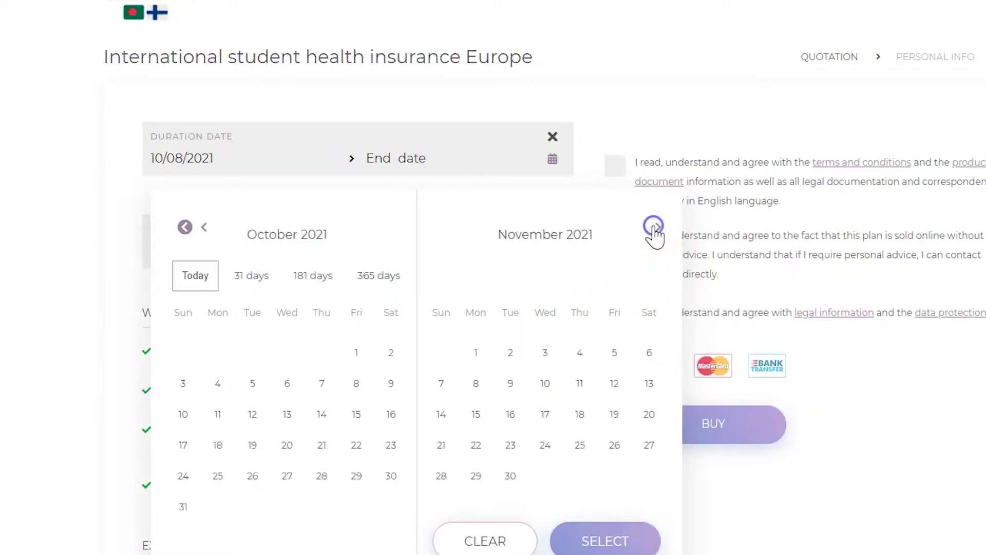
{"action": "left_click", "coordinate": [656, 228]}
{"action": "left_click", "coordinate": [656, 228]}
{"action": "left_click", "coordinate": [656, 228]}
{"action": "left_click", "coordinate": [655, 229]}
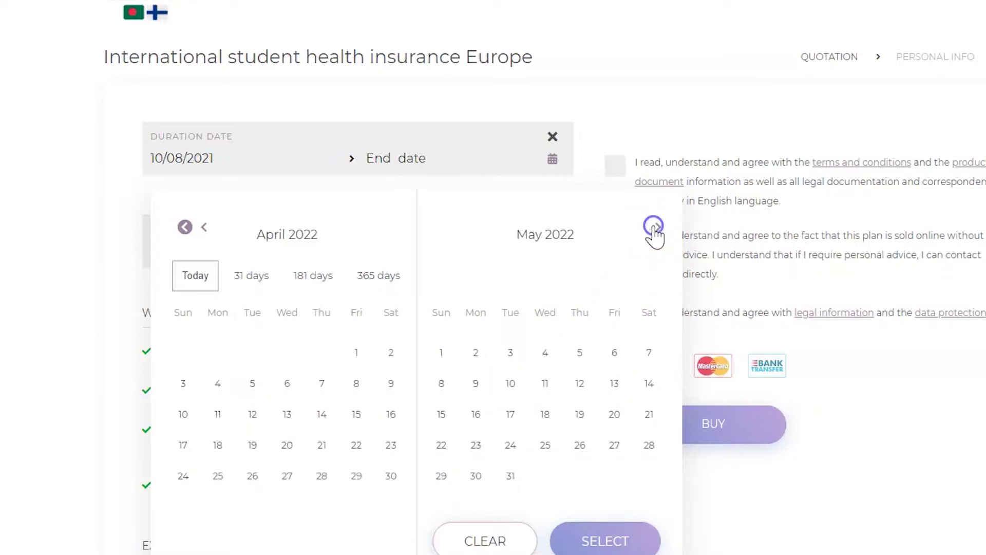
{"action": "left_click", "coordinate": [656, 228]}
{"action": "left_click", "coordinate": [655, 229]}
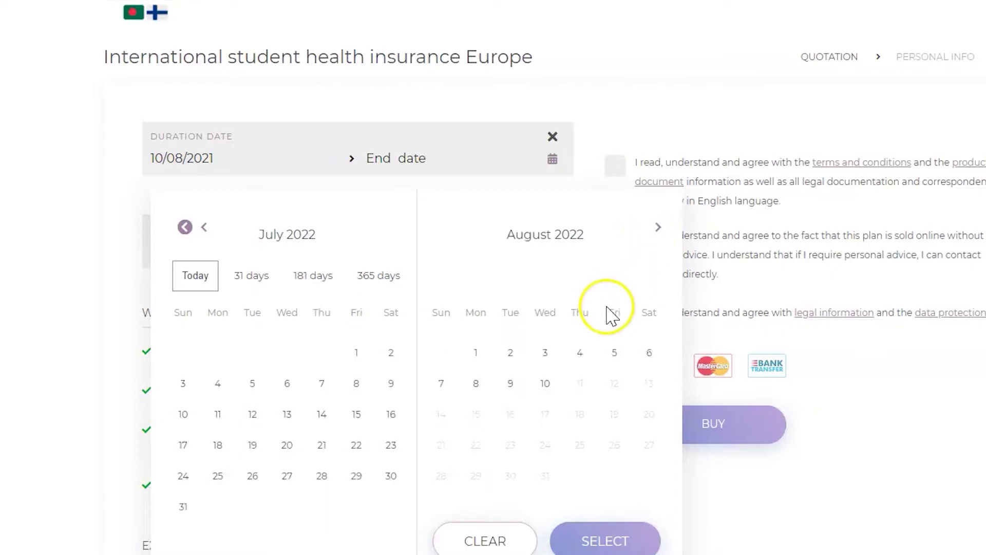
{"action": "left_click", "coordinate": [545, 383]}
{"action": "left_click", "coordinate": [614, 536]}
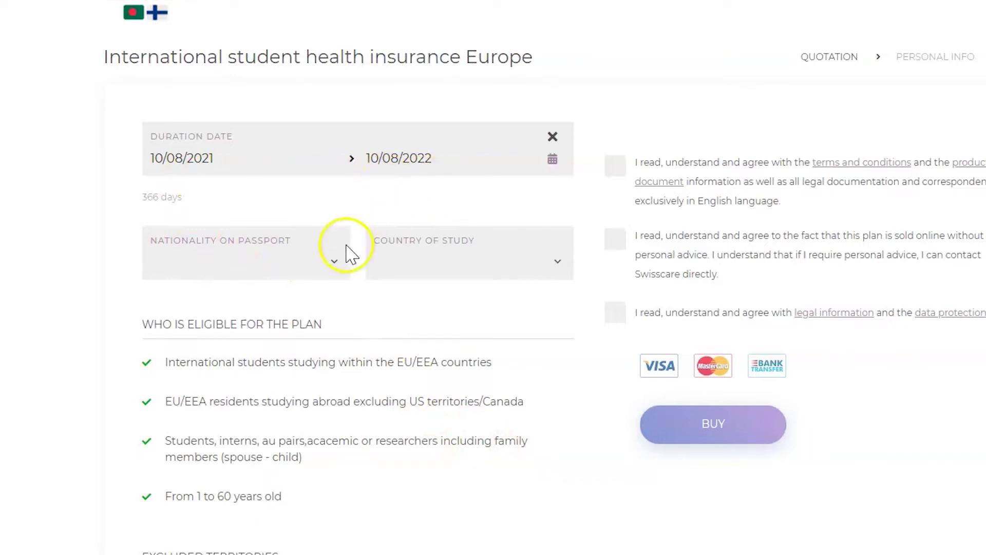
Choose Bangladesh as passport nationality and Finland as country of study
{"action": "left_click", "coordinate": [333, 262]}
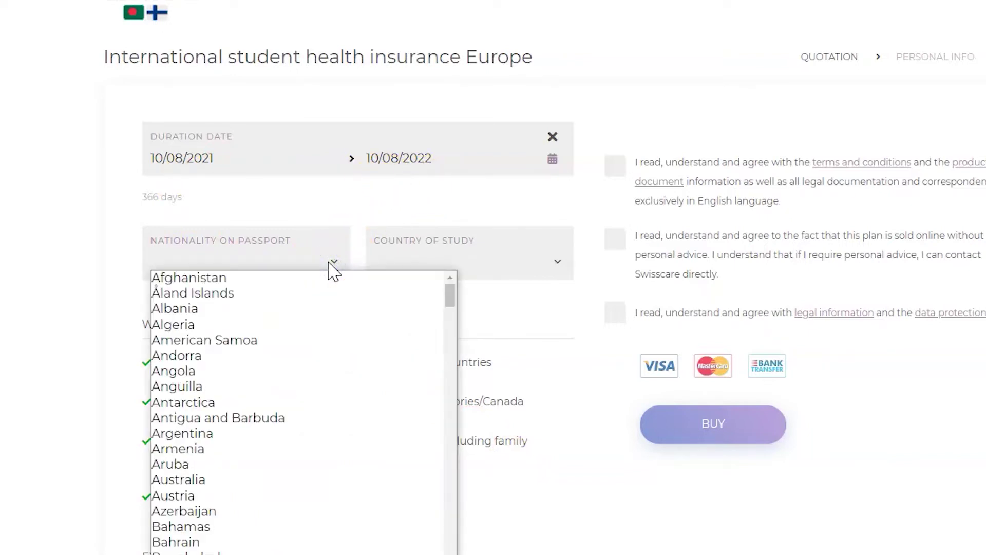
{"action": "key", "text": "b"}
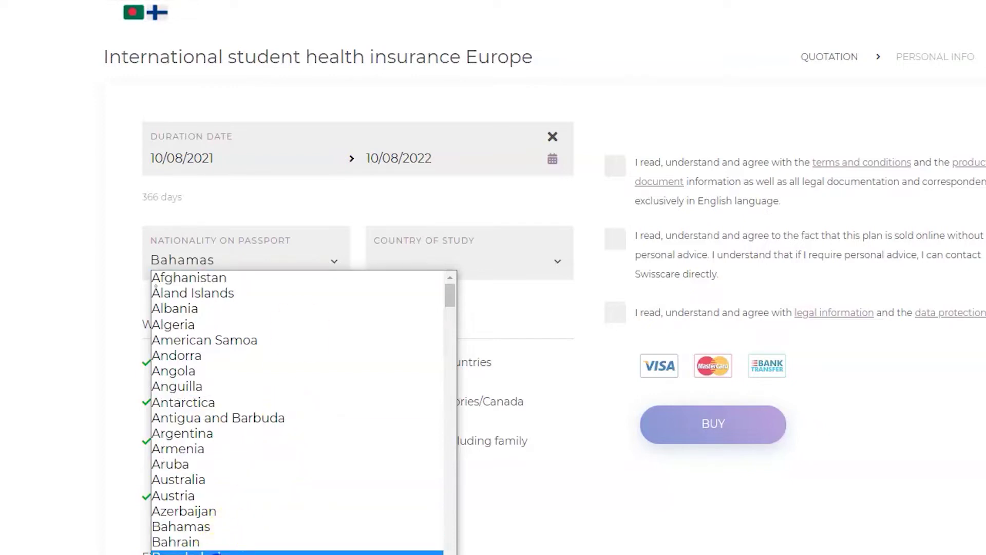
{"action": "left_click", "coordinate": [231, 550]}
{"action": "left_click", "coordinate": [509, 262]}
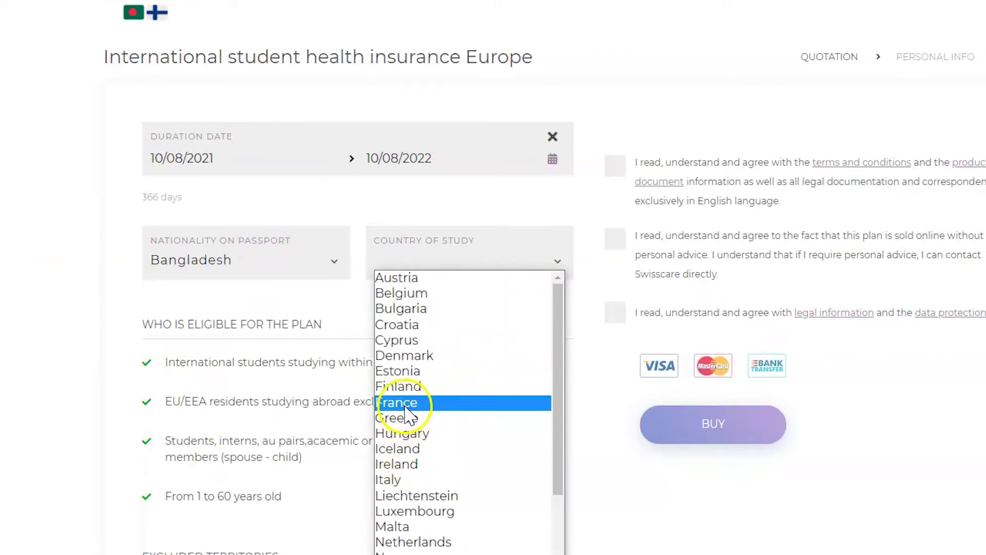
{"action": "left_click", "coordinate": [398, 386]}
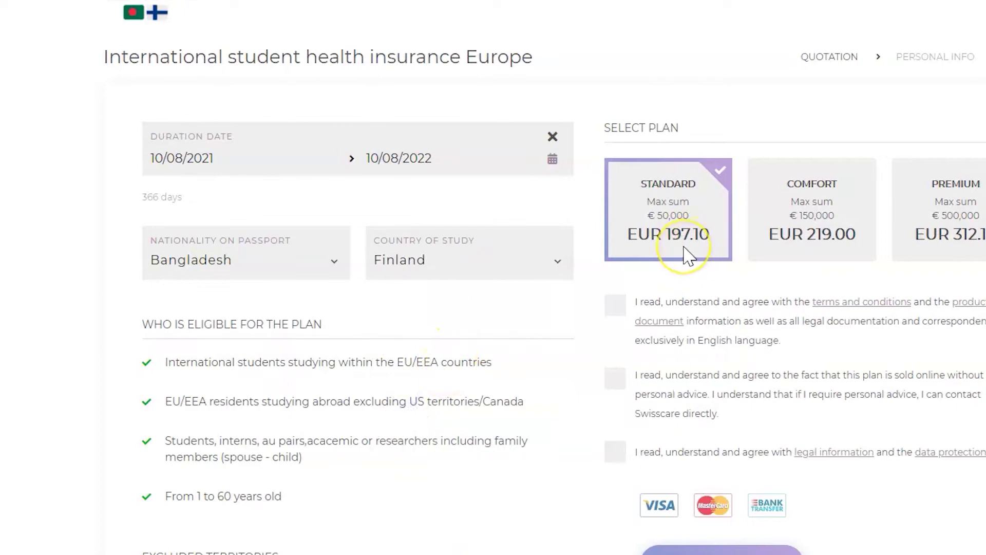
Select the Standard plan at EUR 197.10
{"action": "left_click", "coordinate": [664, 227]}
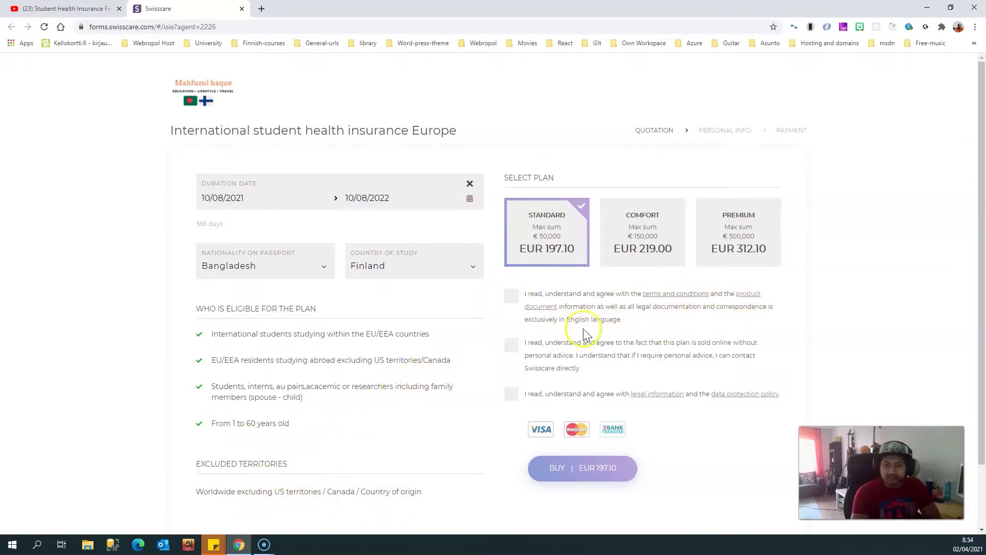
Tick all three agreements and buy the plan for EUR 197.10, moving to Personal Info
{"action": "left_click", "coordinate": [513, 295]}
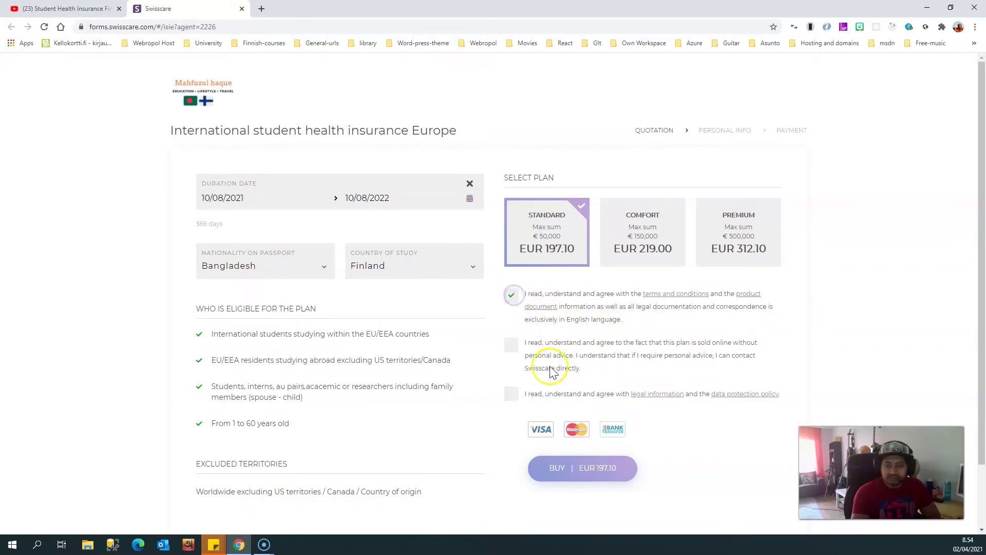
{"action": "left_click", "coordinate": [512, 346]}
{"action": "left_click", "coordinate": [511, 394]}
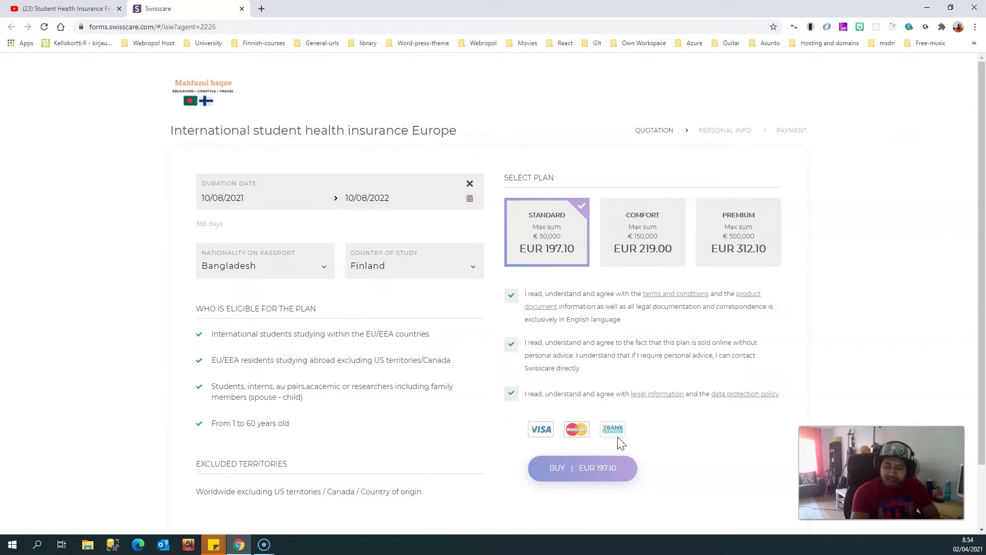
{"action": "left_click", "coordinate": [583, 468]}
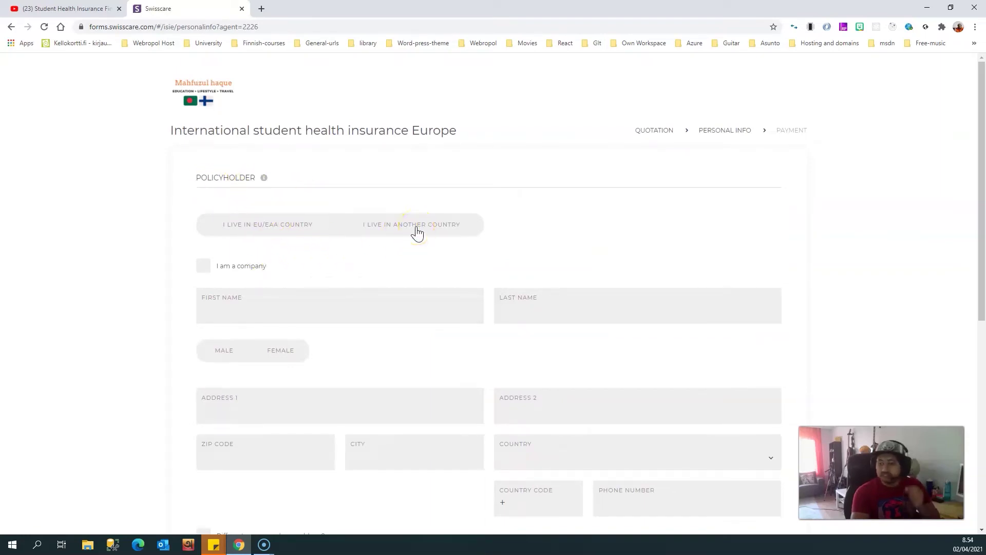
Mark the policyholder as living outside the EU/EEA, enter first and last name, and choose male
{"action": "left_click", "coordinate": [417, 230]}
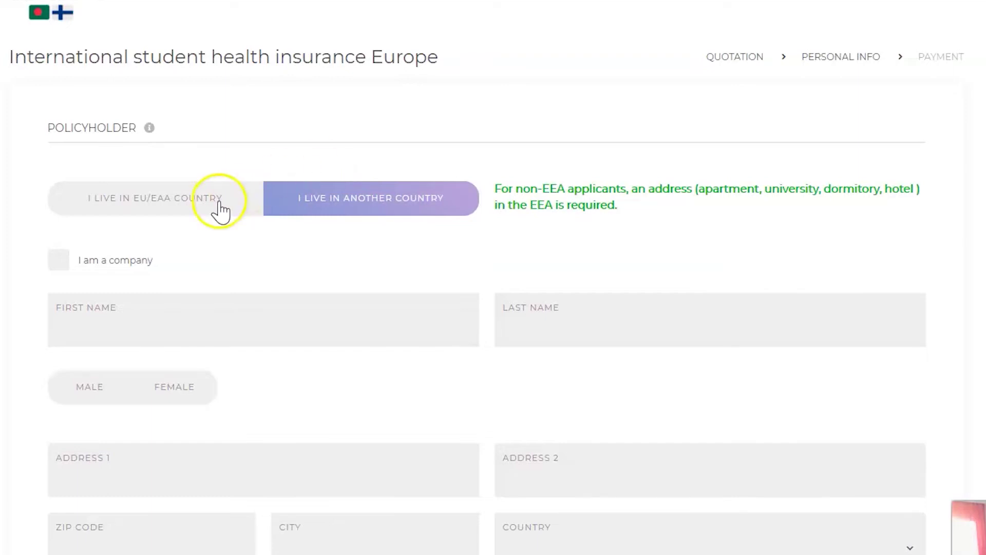
{"action": "left_click", "coordinate": [109, 331]}
{"action": "type", "text": "Mahfuzul"}
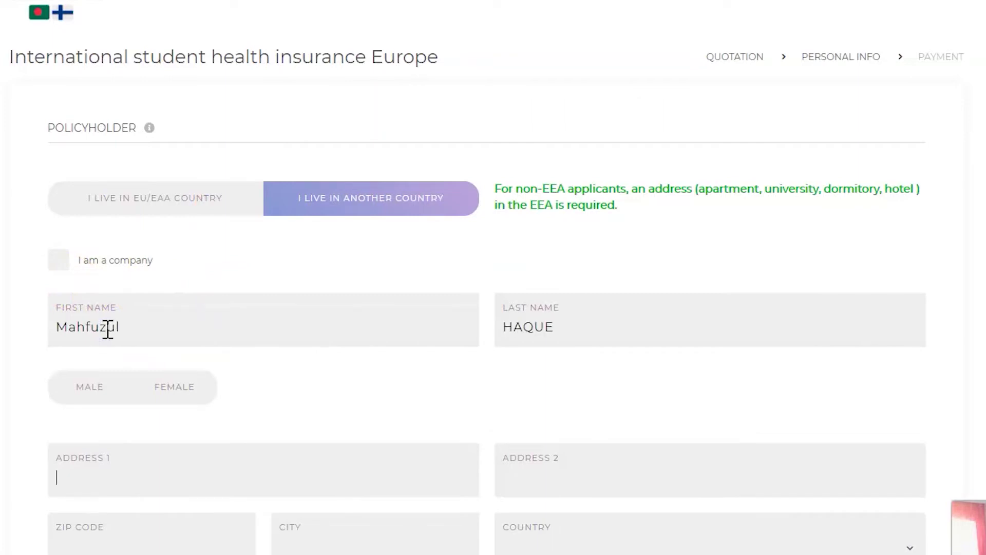
{"action": "left_click", "coordinate": [83, 387]}
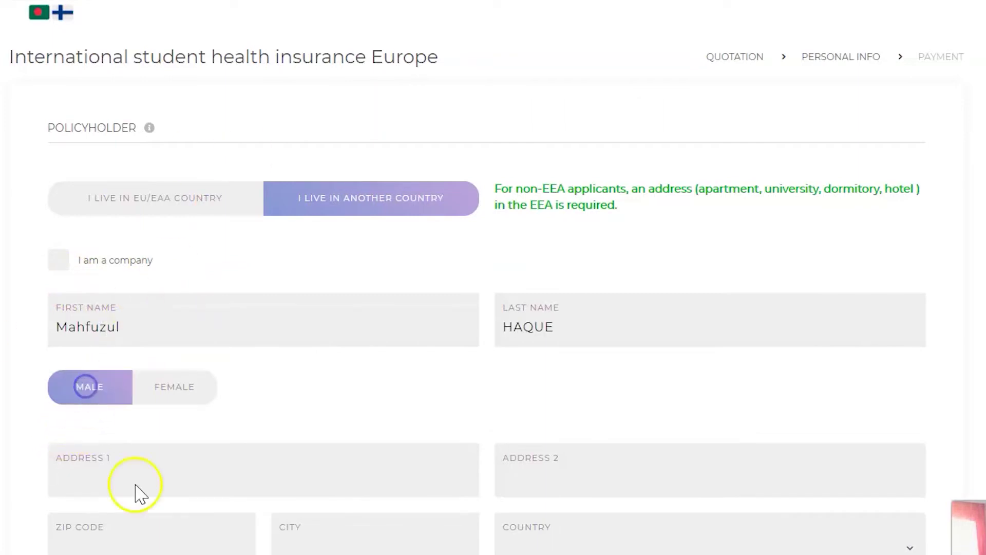
{"action": "left_click", "coordinate": [87, 482]}
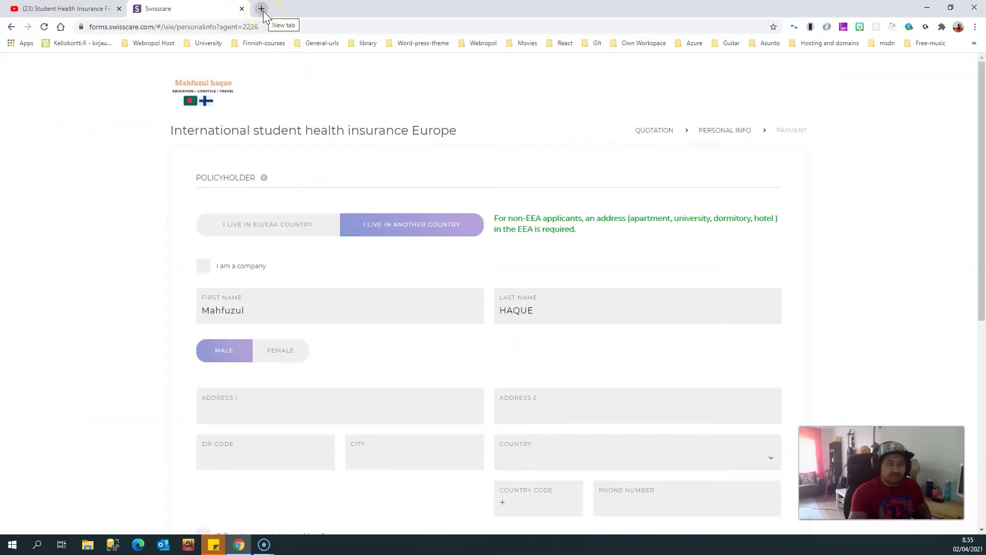
Search Google for helsinki university, copy its street address Yliopistonkatu 4, and return to the form
{"action": "left_click", "coordinate": [263, 12]}
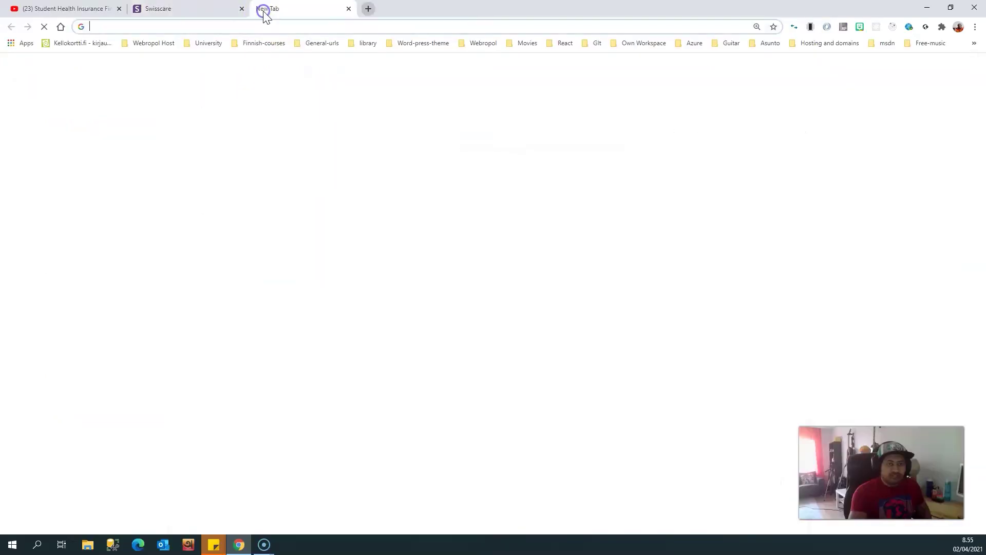
{"action": "type", "text": "helsinki univer"}
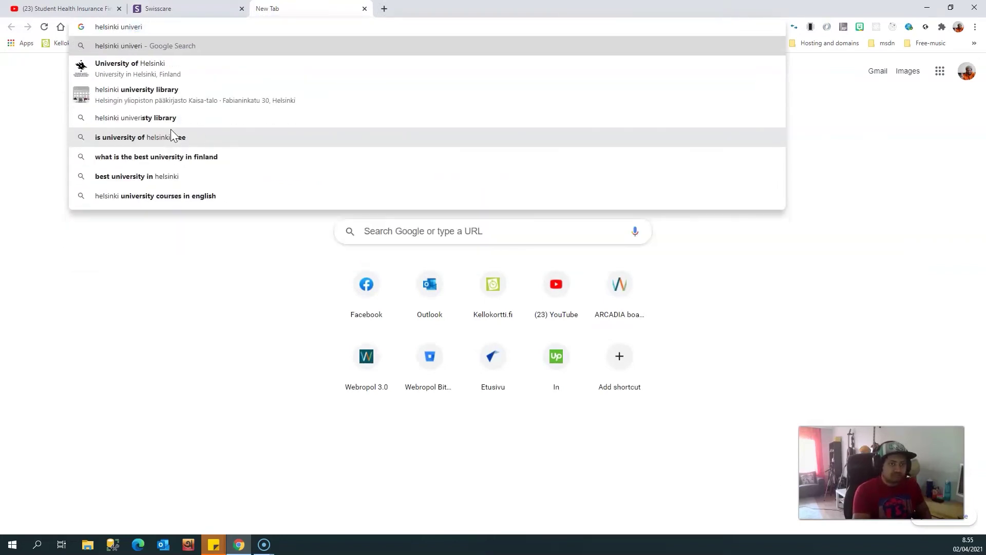
{"action": "type", "text": "sity"}
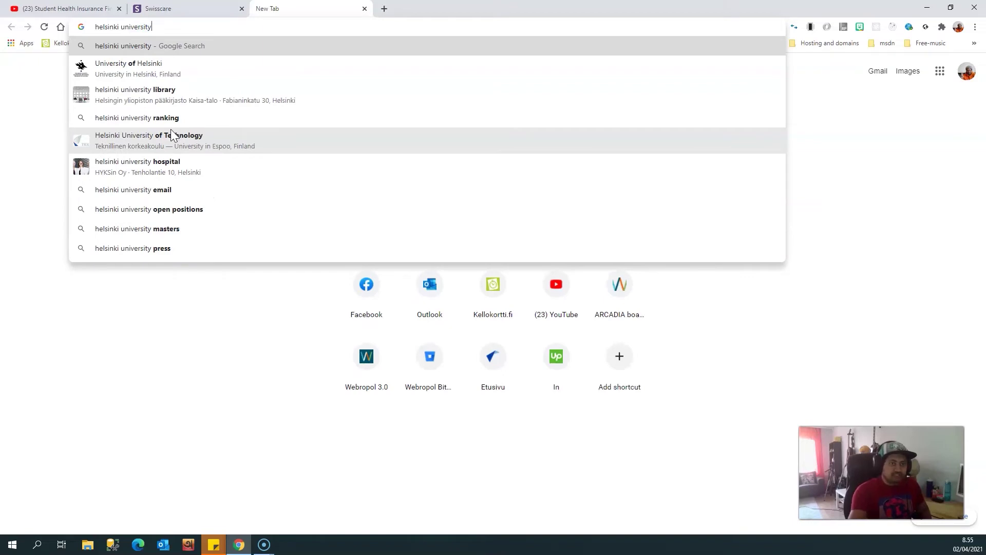
{"action": "key", "text": "Return"}
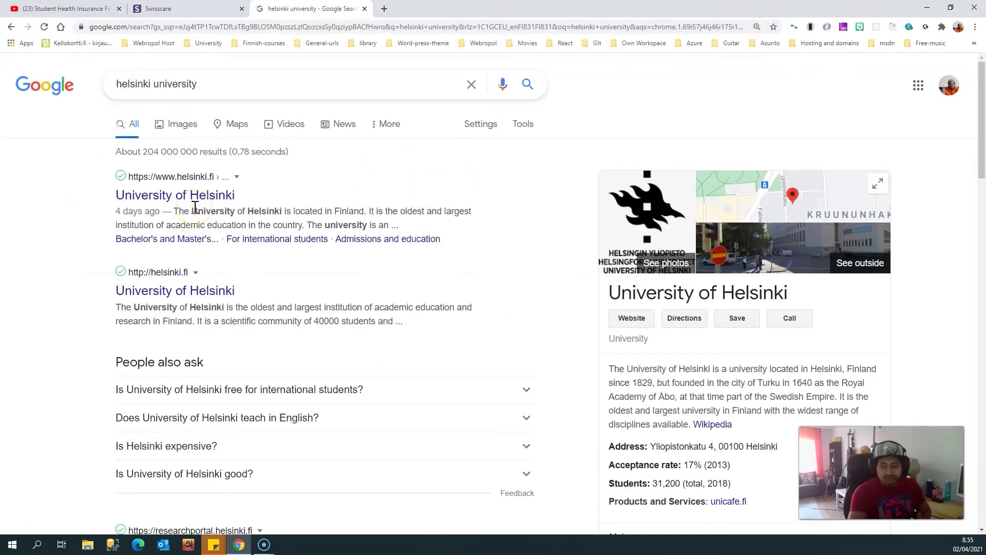
{"action": "scroll", "coordinate": [473, 255], "scroll_direction": "down", "scroll_amount": 1}
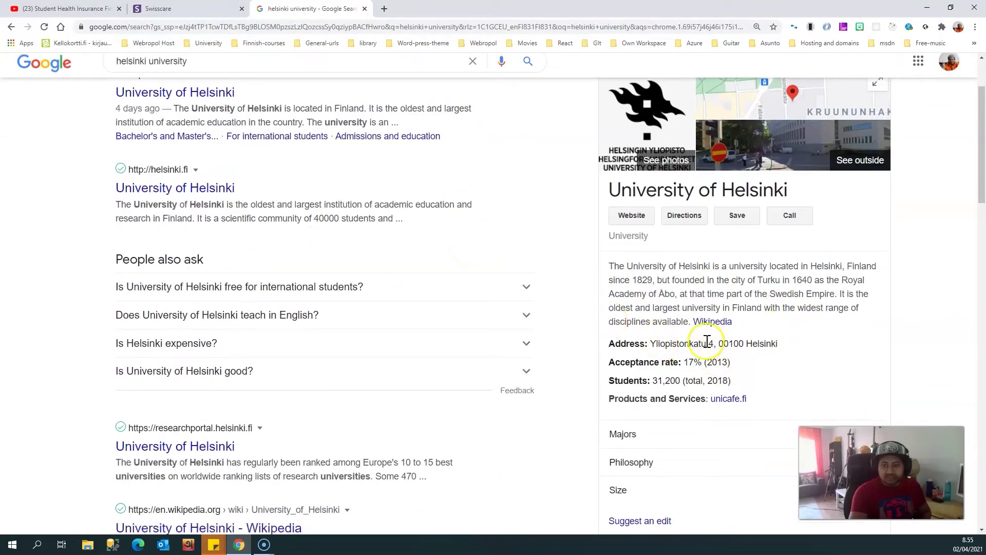
{"action": "left_click_drag", "start_coordinate": [714, 344], "coordinate": [683, 344]}
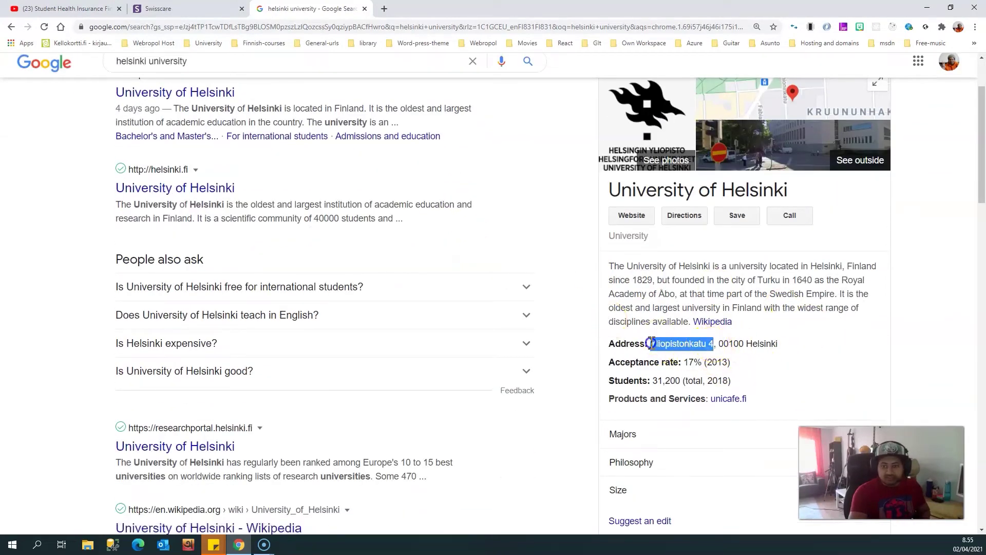
{"action": "left_click", "coordinate": [170, 8]}
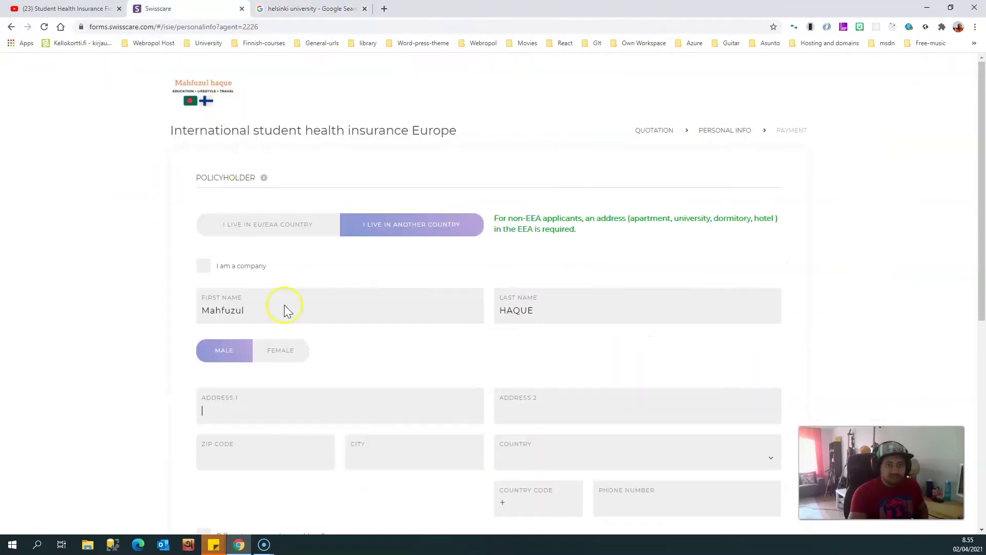
{"action": "type", "text": "Yliopistonkatu 4"}
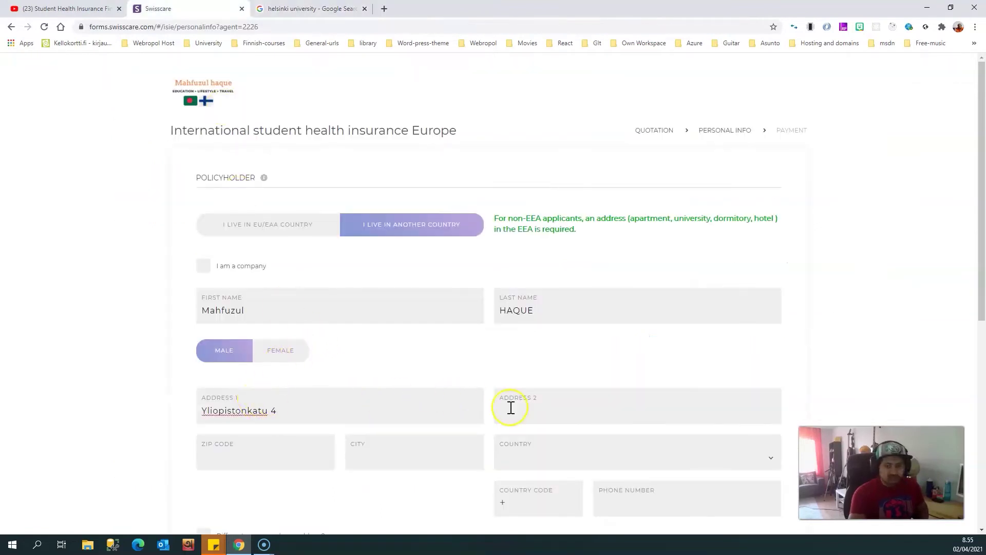
Fill zip 00100, city Helsinki and country Finland, checking the postcode on the Google tab
{"action": "left_click", "coordinate": [262, 455]}
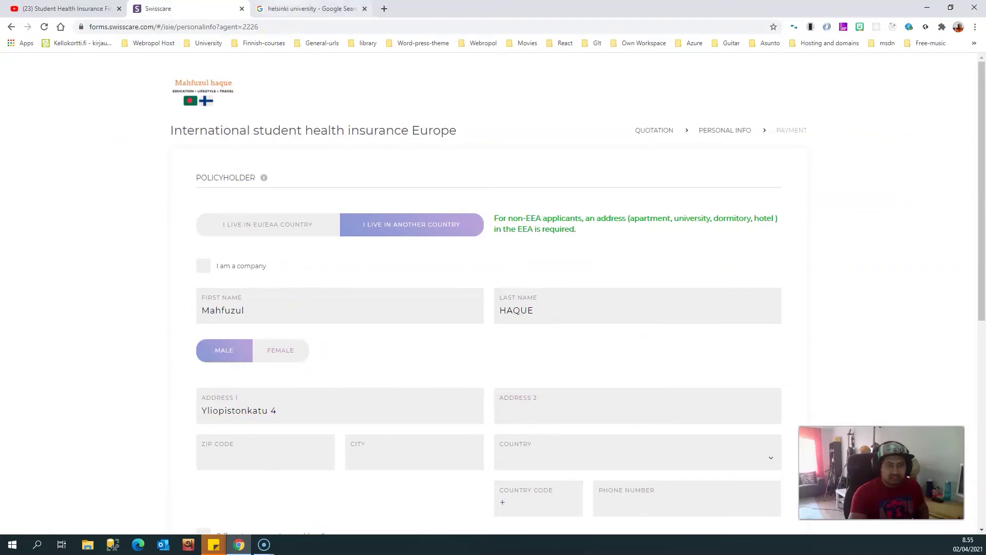
{"action": "left_click", "coordinate": [308, 9]}
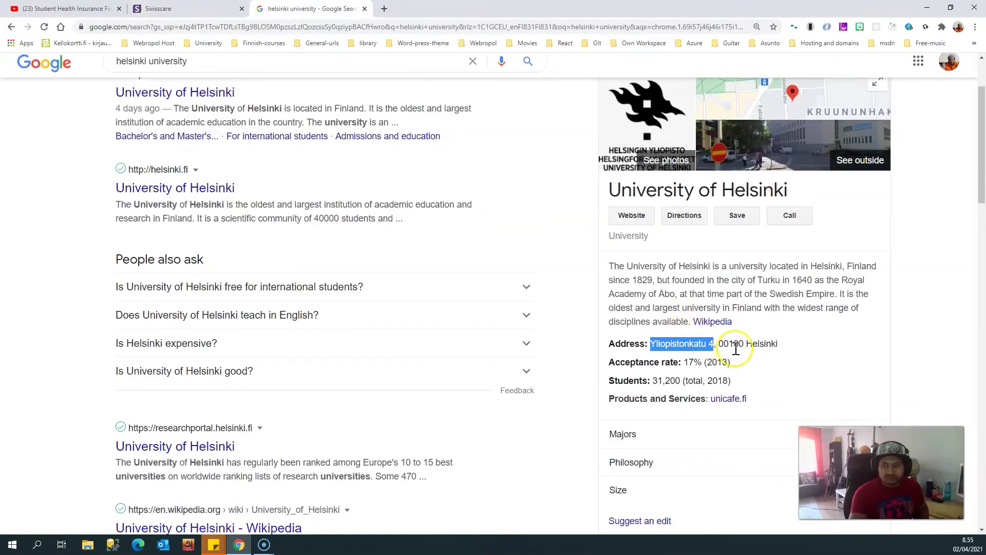
{"action": "left_click", "coordinate": [189, 9]}
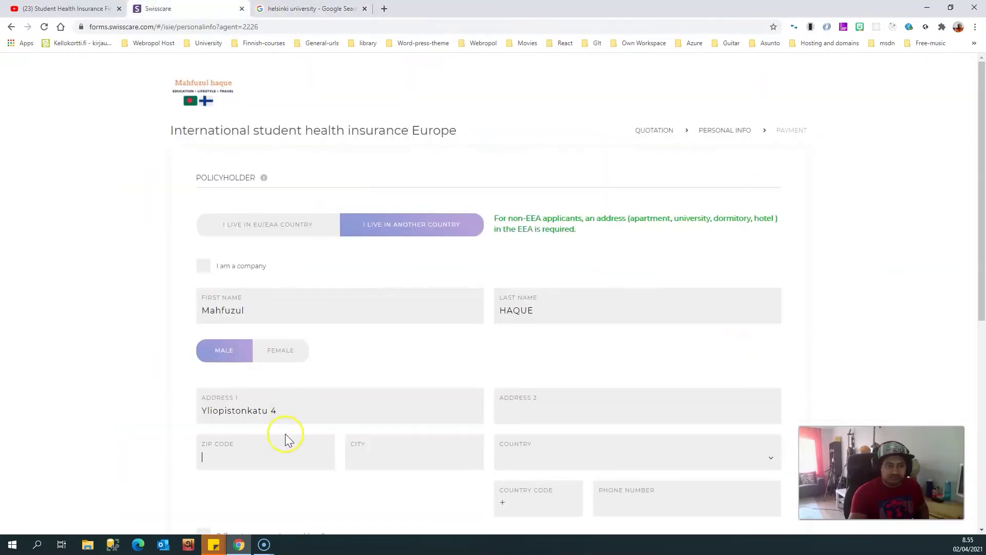
{"action": "type", "text": "00100"}
{"action": "left_click", "coordinate": [417, 458]}
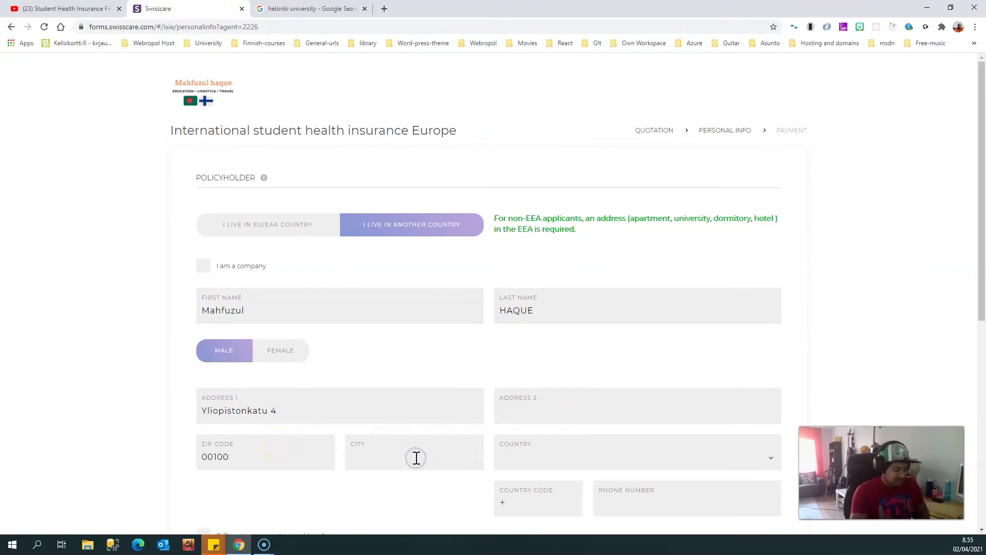
{"action": "type", "text": "HELSINKI"}
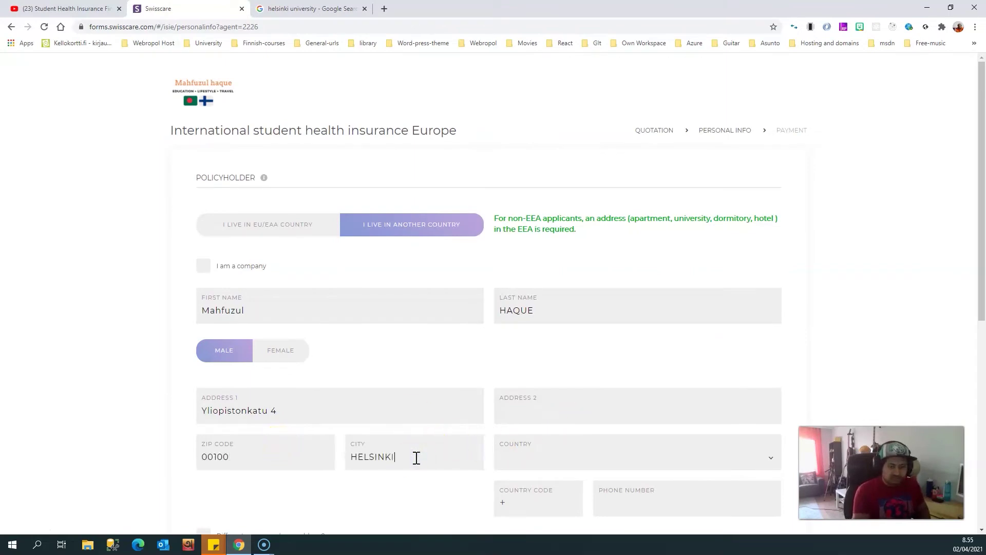
{"action": "left_click", "coordinate": [583, 464]}
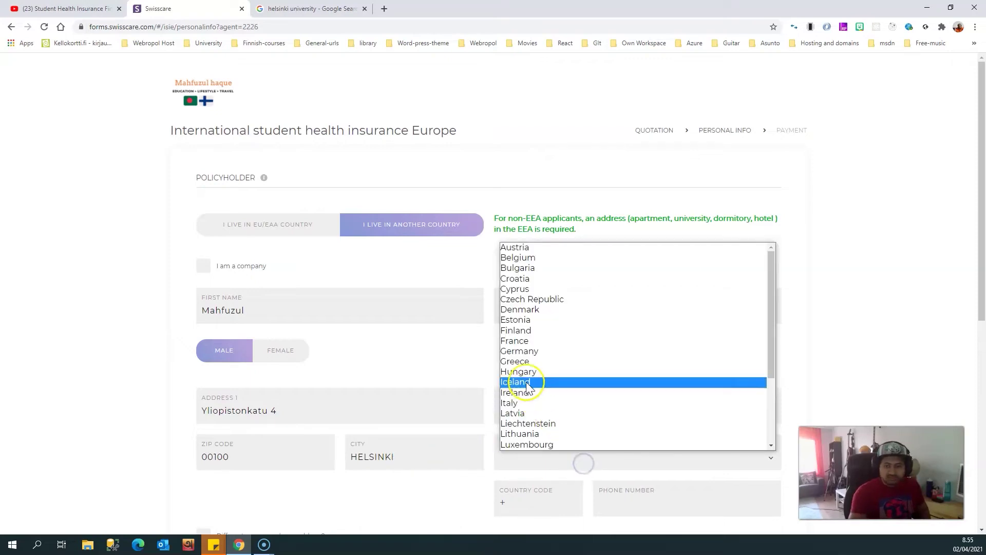
{"action": "left_click", "coordinate": [518, 330]}
{"action": "scroll", "coordinate": [819, 315], "scroll_direction": "down", "scroll_amount": 2}
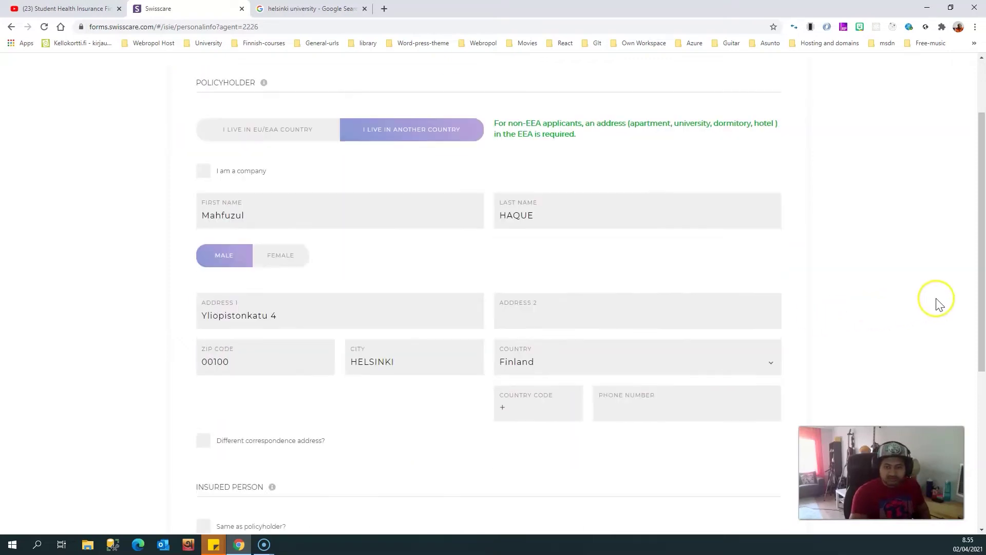
Enter country calling code 88 and the phone number
{"action": "left_click", "coordinate": [531, 407]}
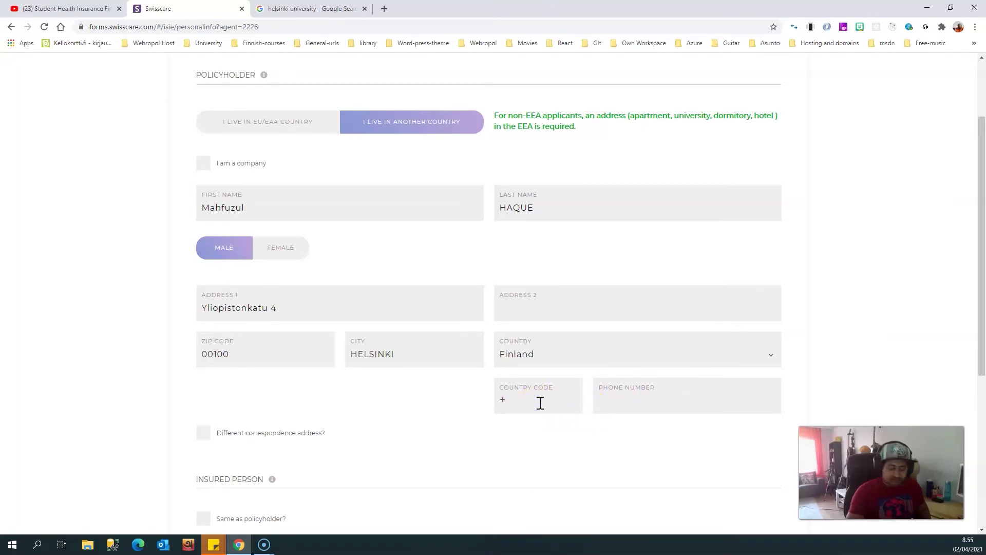
{"action": "type", "text": "88"}
{"action": "left_click", "coordinate": [614, 400]}
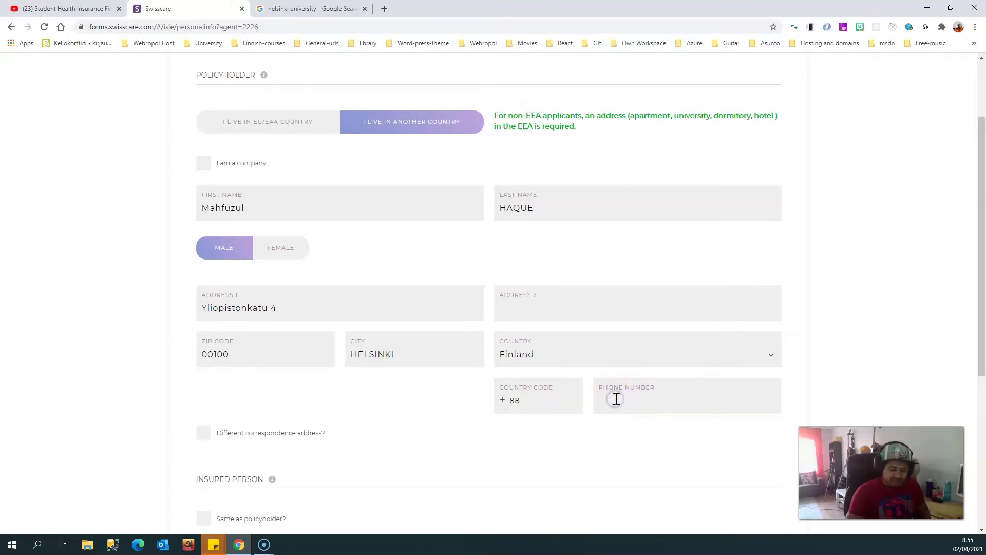
{"action": "type", "text": "01710xxxxxxxxxx"}
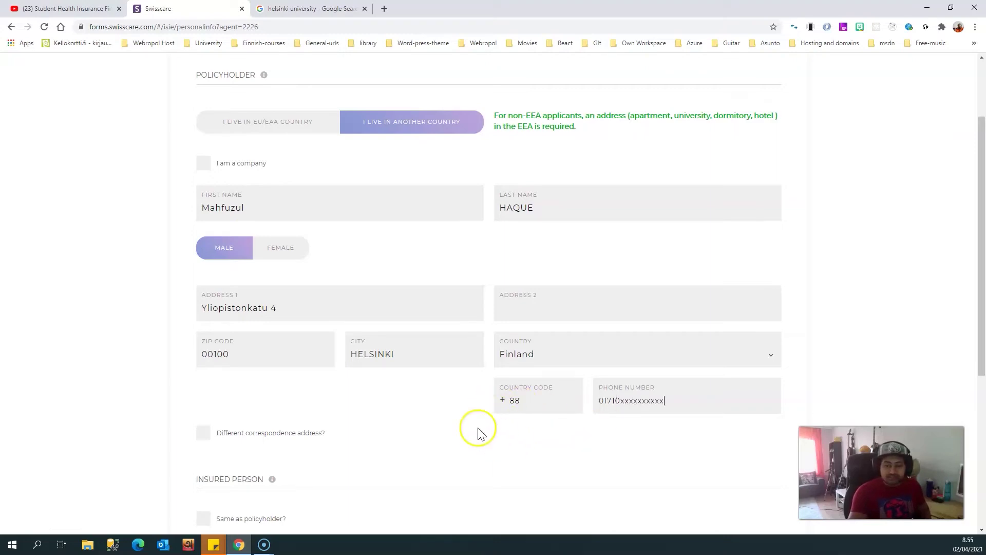
{"action": "scroll", "coordinate": [412, 401], "scroll_direction": "down", "scroll_amount": 2}
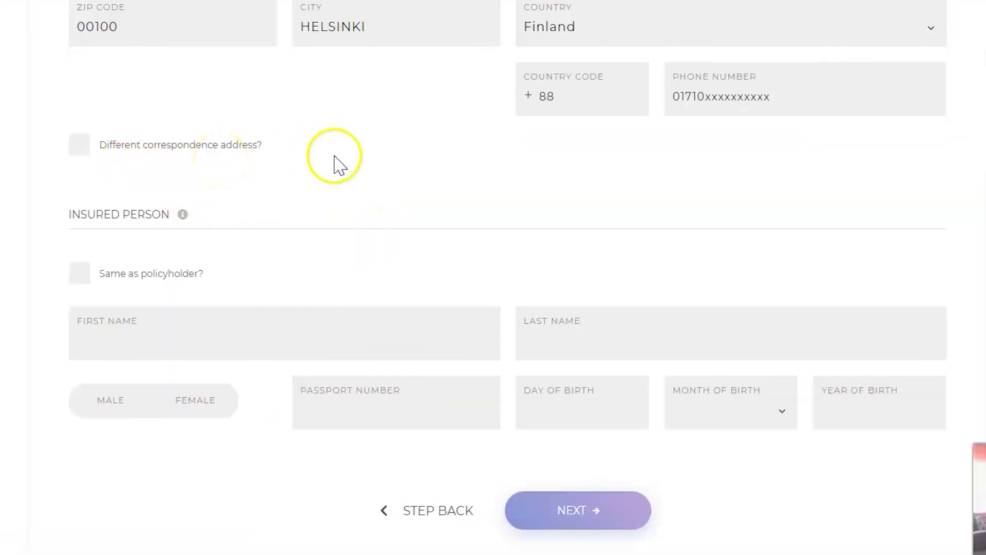
Tick 'Same as policyholder?' and enter passport number Ba1212121
{"action": "left_click", "coordinate": [80, 274]}
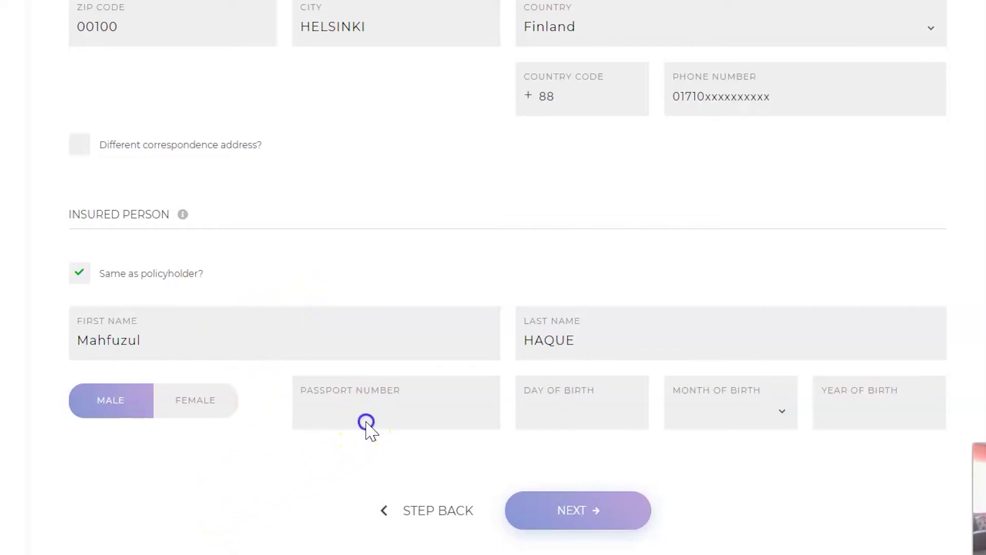
{"action": "left_click", "coordinate": [366, 416]}
{"action": "left_click", "coordinate": [593, 415]}
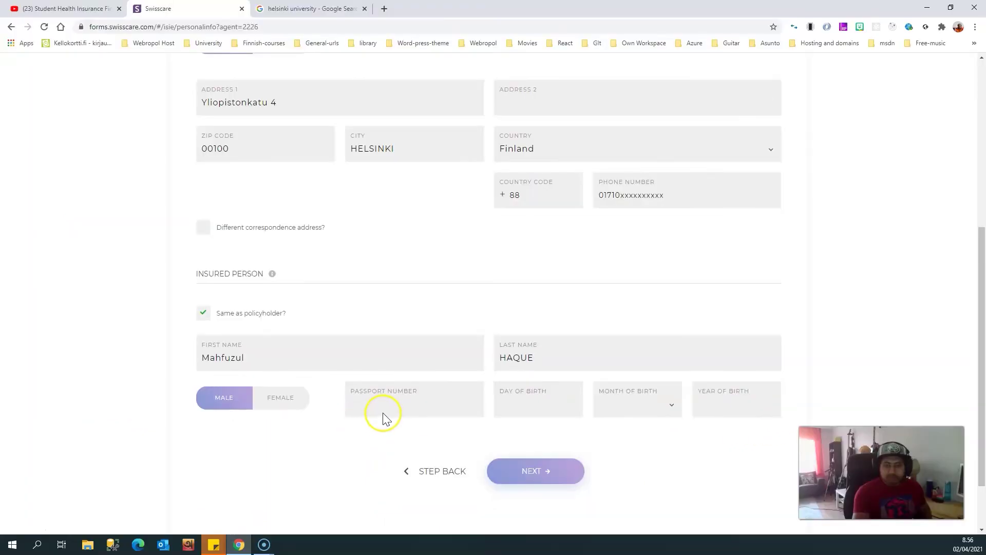
{"action": "left_click", "coordinate": [374, 419]}
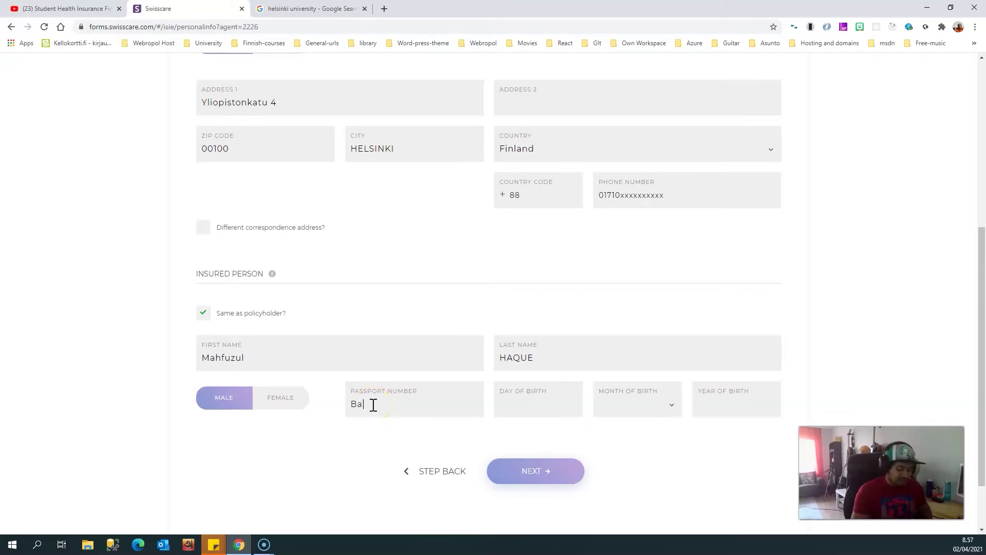
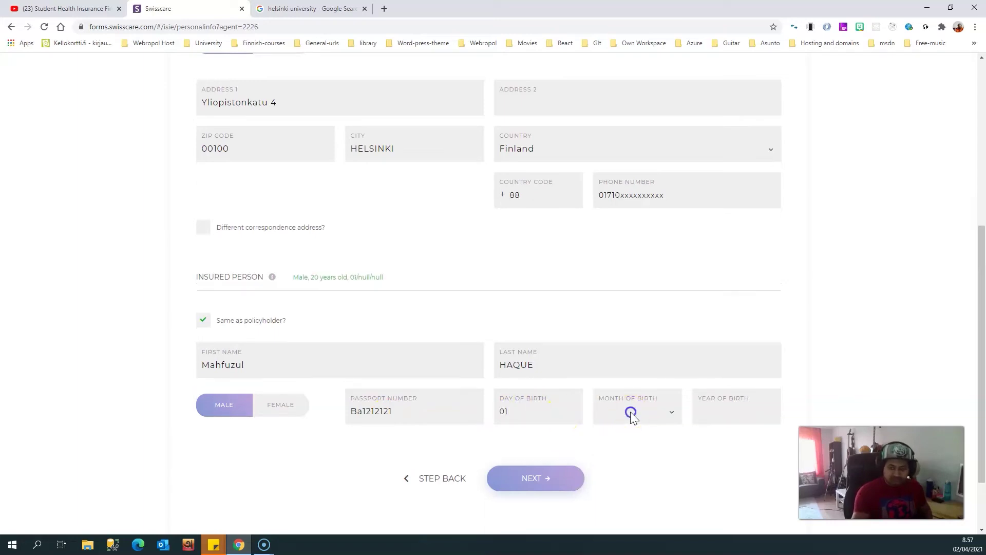
Set birth date to 01 January and correct the birth year to 2000
{"action": "left_click", "coordinate": [630, 410]}
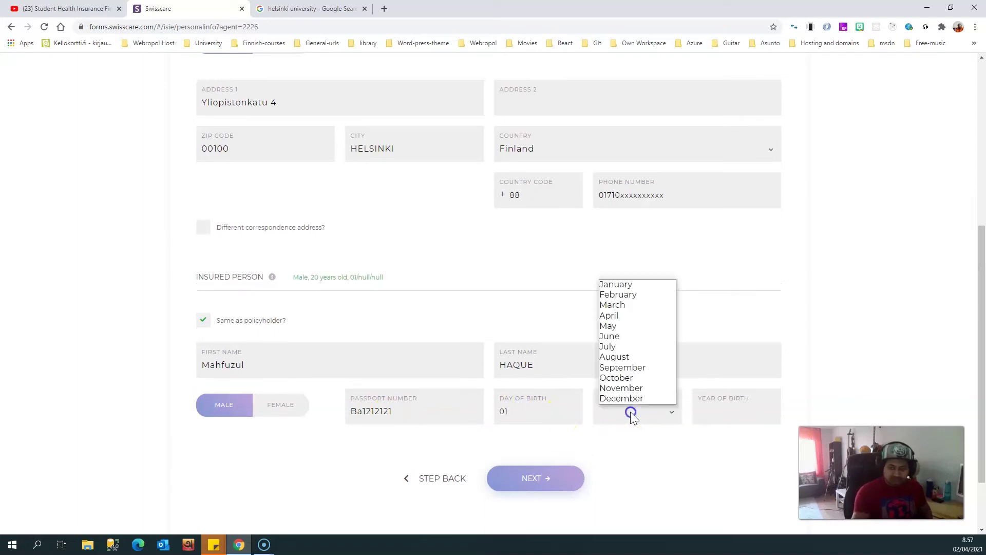
{"action": "left_click", "coordinate": [626, 285]}
{"action": "left_click", "coordinate": [714, 414]}
{"action": "type", "text": "2010"}
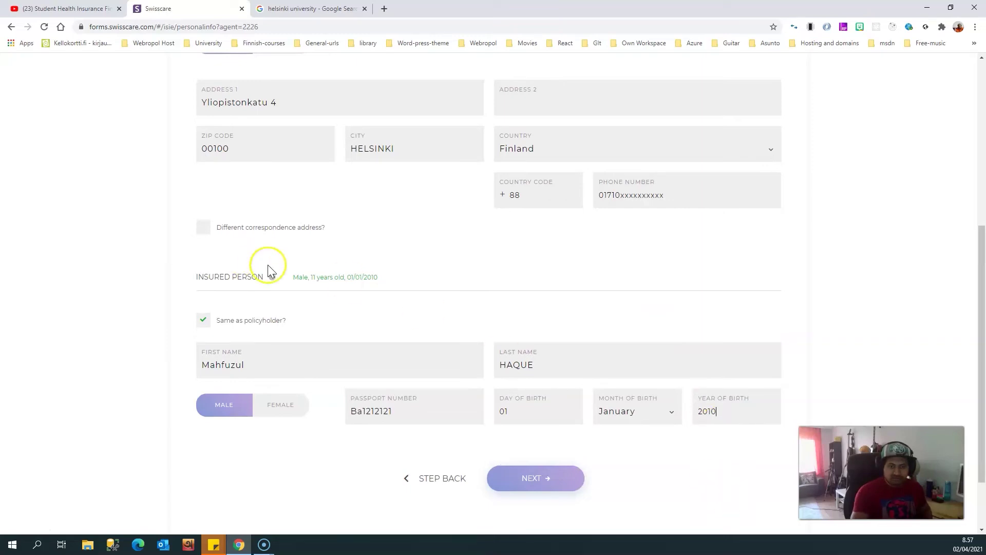
{"action": "left_click", "coordinate": [724, 411]}
{"action": "left_click_drag", "start_coordinate": [724, 411], "coordinate": [698, 412]}
{"action": "type", "text": "2020"}
{"action": "left_click", "coordinate": [716, 478]}
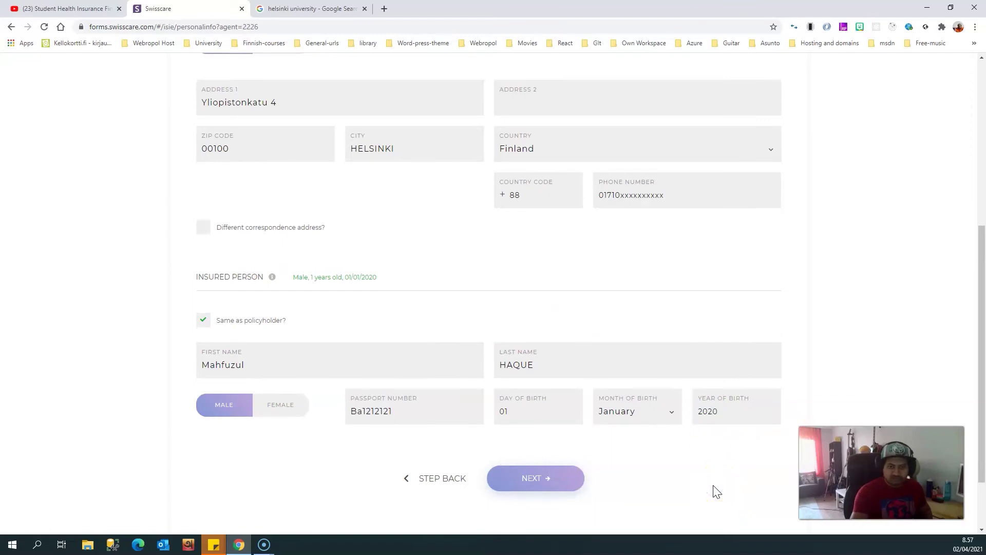
{"action": "left_click", "coordinate": [731, 410]}
{"action": "key", "text": "BackSpace"}
{"action": "key", "text": "BackSpace"}
{"action": "type", "text": "00"}
{"action": "left_click", "coordinate": [692, 467]}
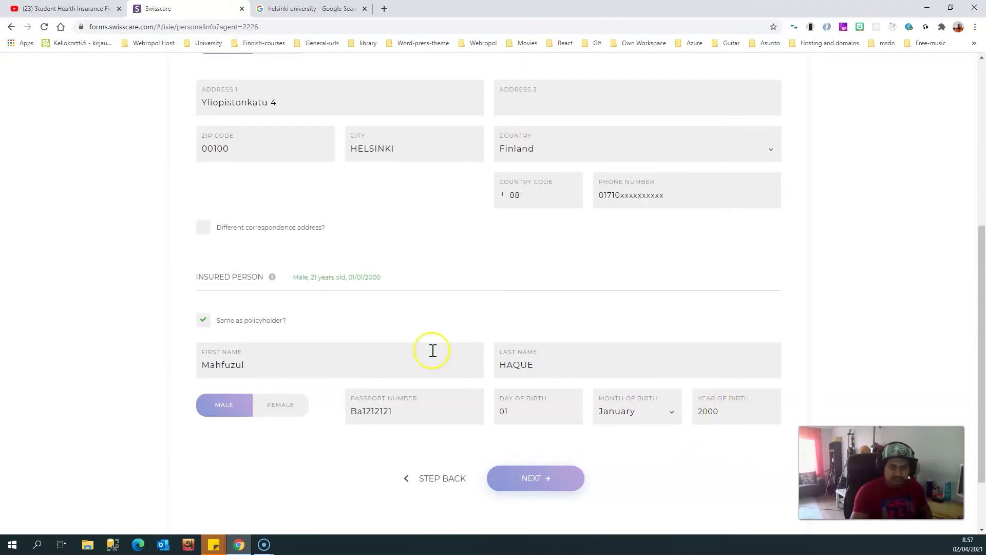
{"action": "left_click", "coordinate": [536, 478]}
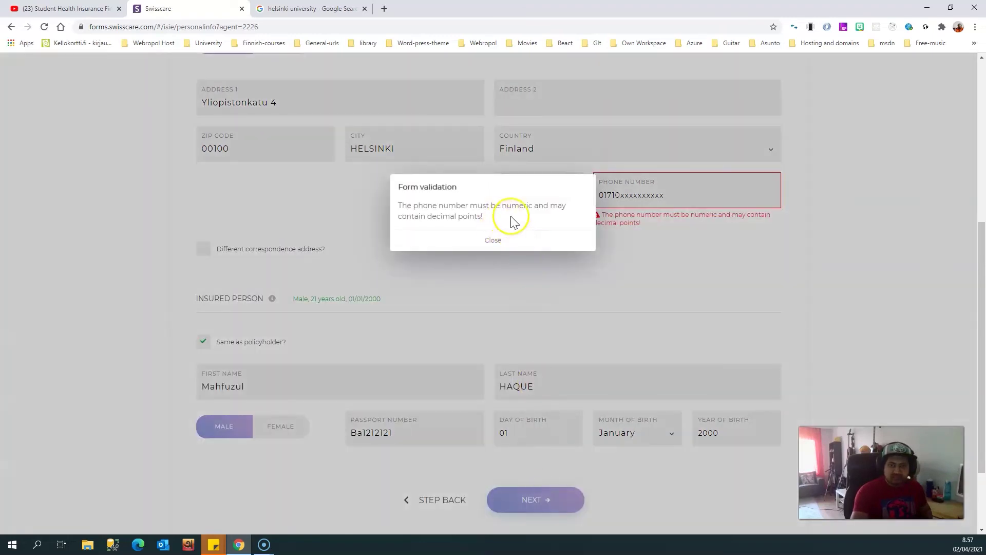
{"action": "left_click", "coordinate": [493, 240]}
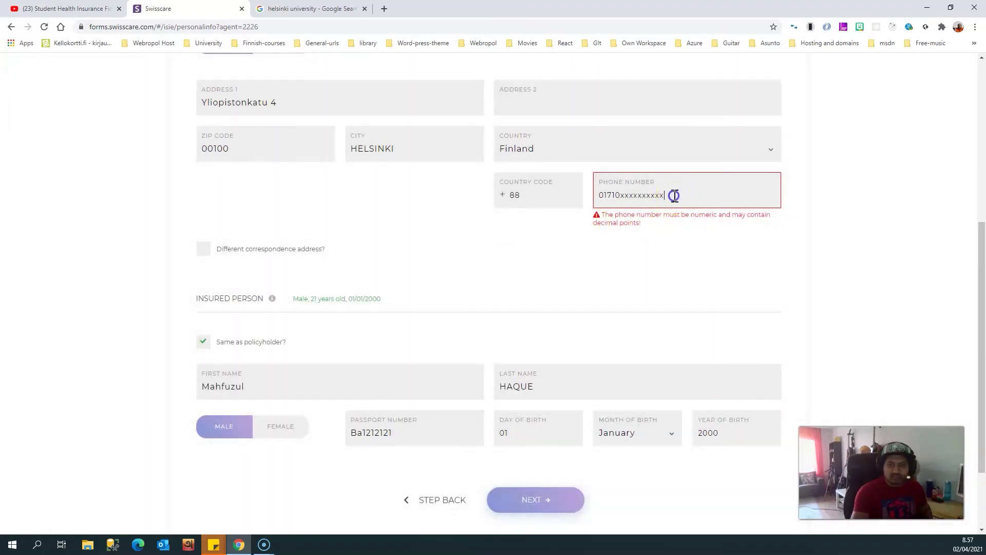
{"action": "left_click_drag", "start_coordinate": [667, 195], "coordinate": [621, 195]}
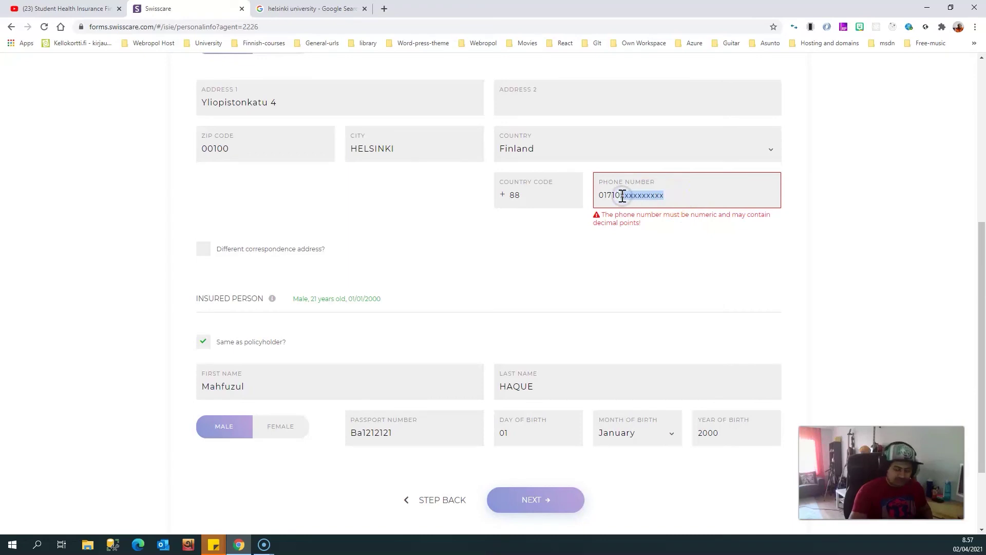
{"action": "key", "text": "BackSpace"}
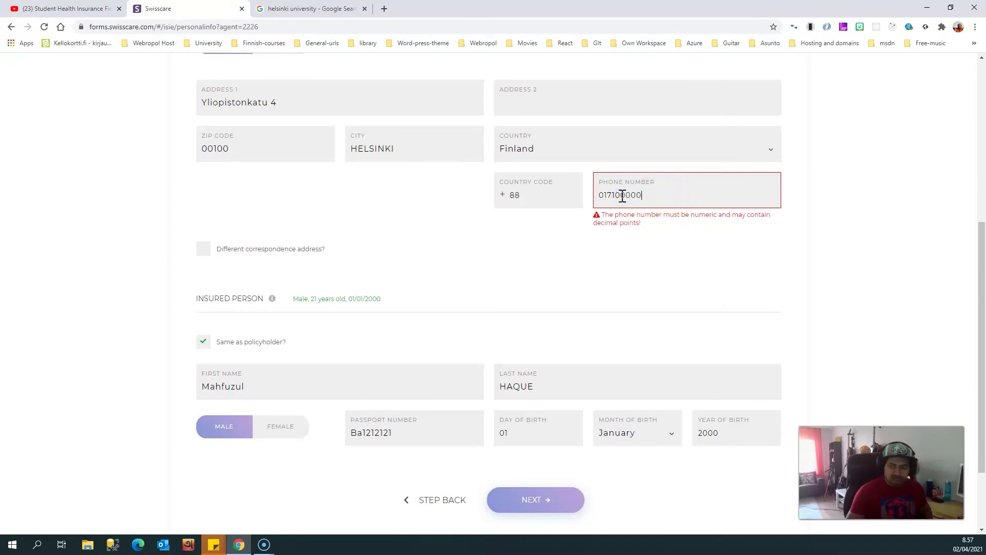
{"action": "left_click", "coordinate": [536, 500]}
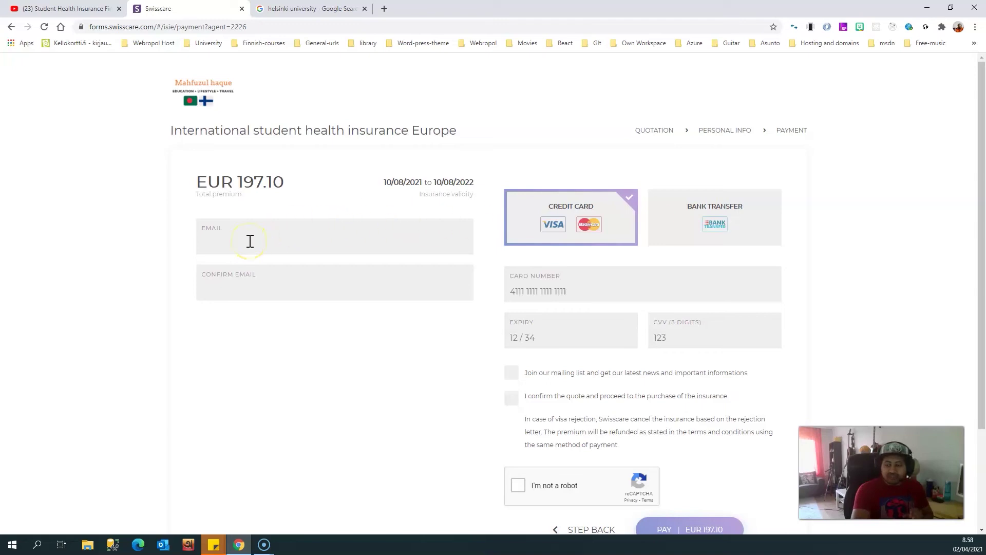
{"action": "scroll", "coordinate": [343, 336], "scroll_direction": "down", "scroll_amount": 1}
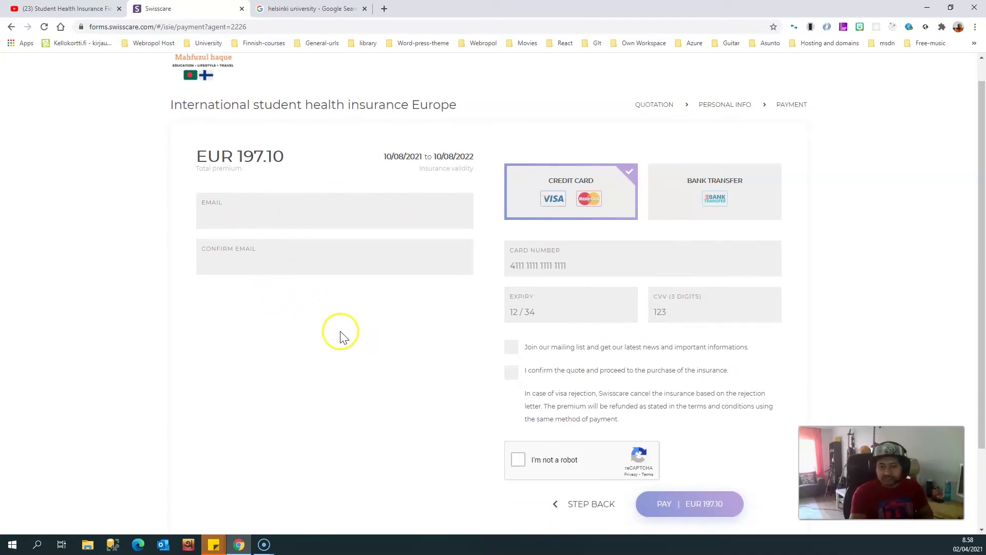
{"action": "scroll", "coordinate": [344, 337], "scroll_direction": "down", "scroll_amount": 1}
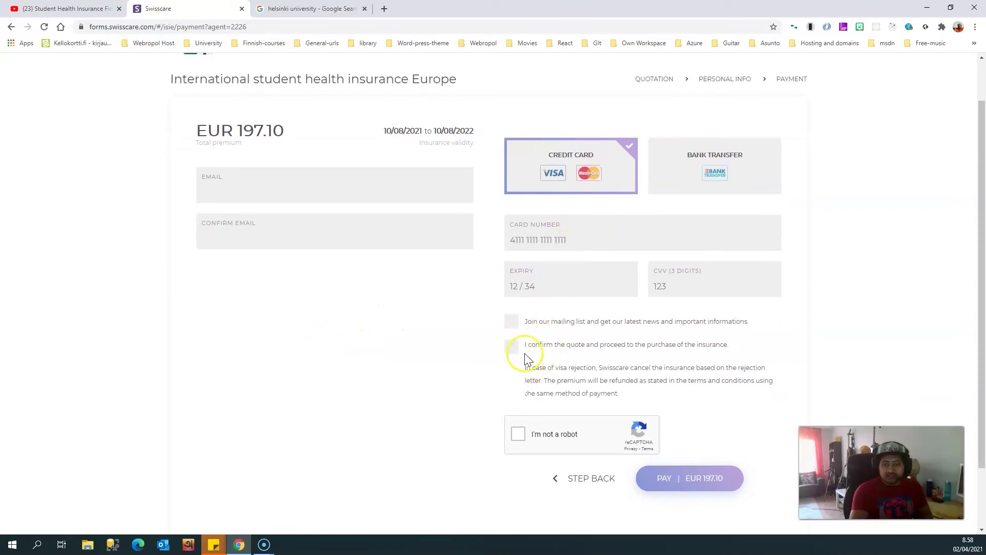
Tick 'I confirm the quote and proceed to the purchase of the insurance' for EUR 197.10
{"action": "left_click", "coordinate": [510, 348]}
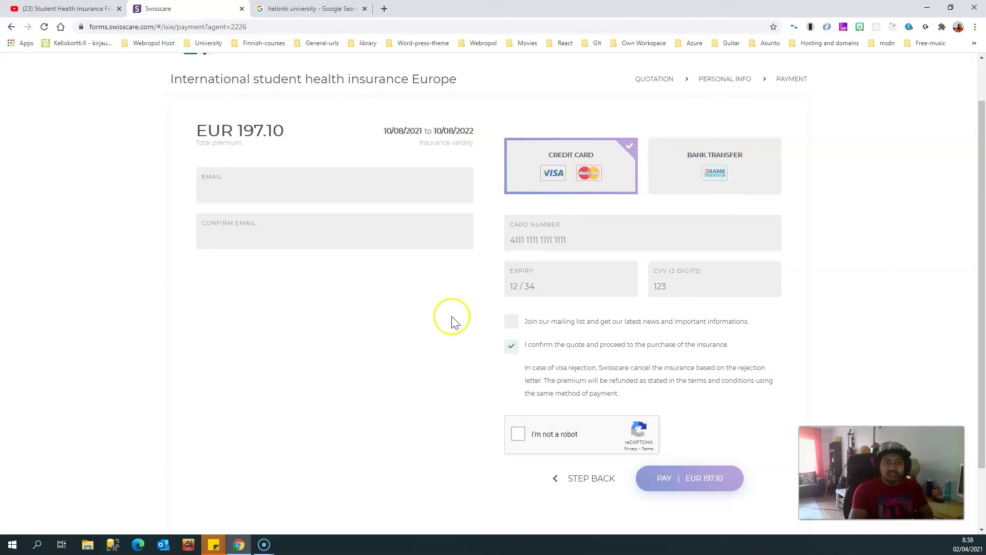
Switch to the Student Health Insurance Finland video tab with its Swisscare links
{"action": "left_click", "coordinate": [65, 9]}
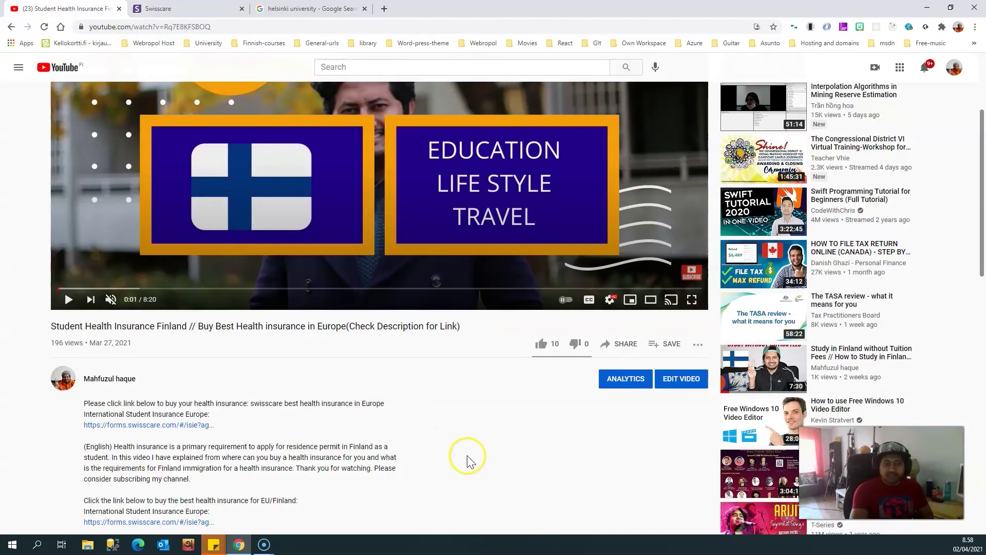